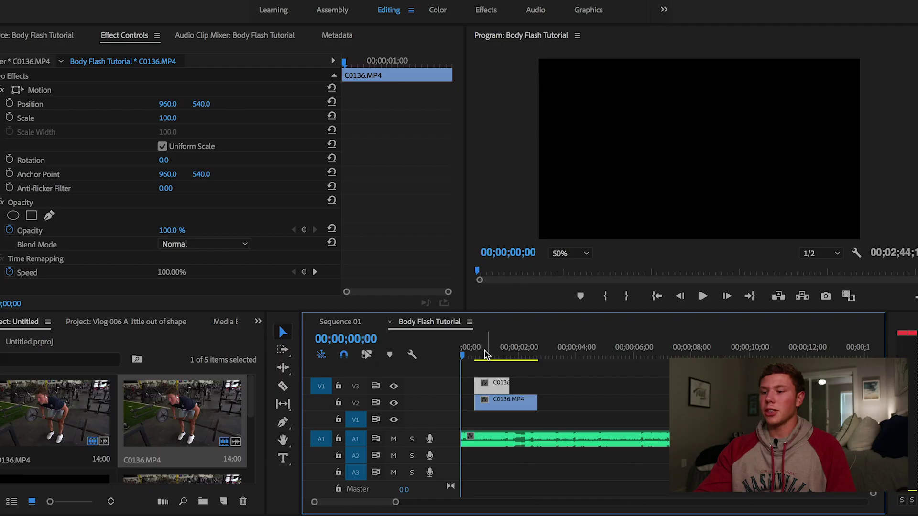
# Step: Play the Body Flash Tutorial sequence with the stacked C0136 clips from the start
pyautogui.press('space')
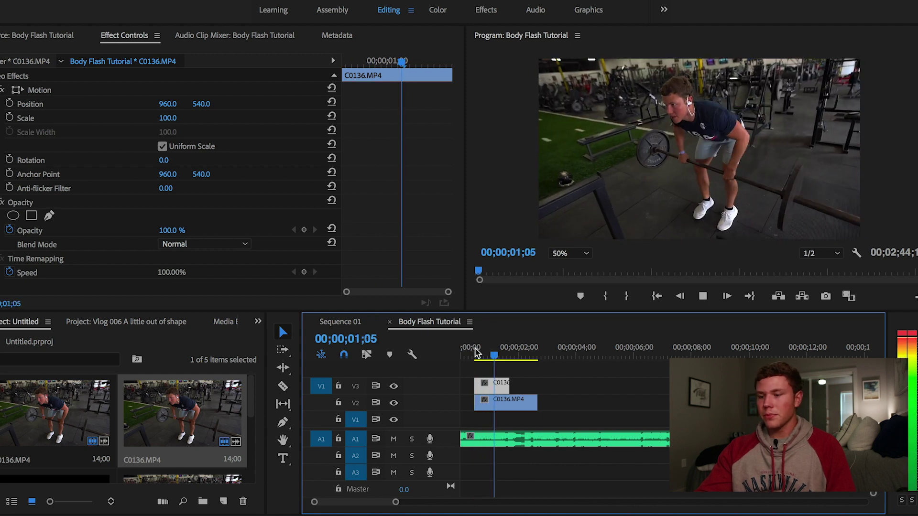
# Step: Scrub and replay the stretch around 01;12 and park the playhead at frame 01;17
pyautogui.press('space')
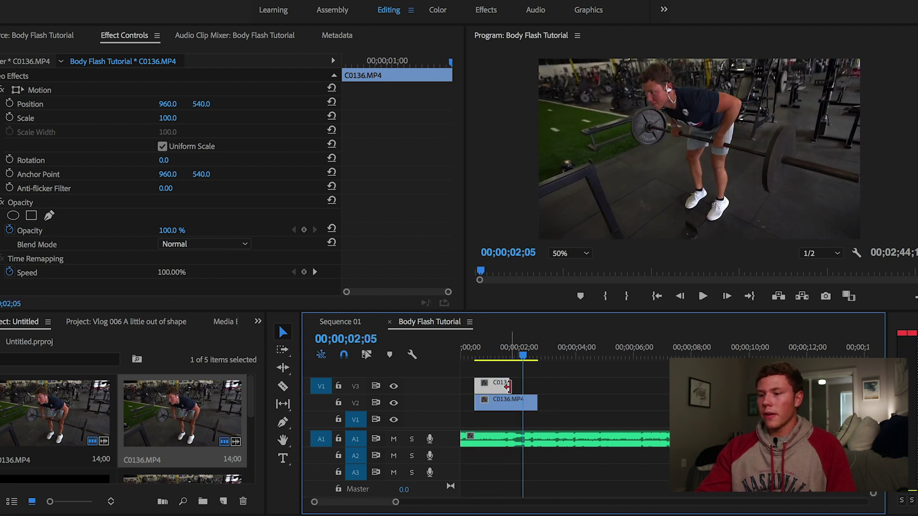
pyautogui.click(505, 358)
pyautogui.moveTo(504, 357); pyautogui.dragTo(502, 357)
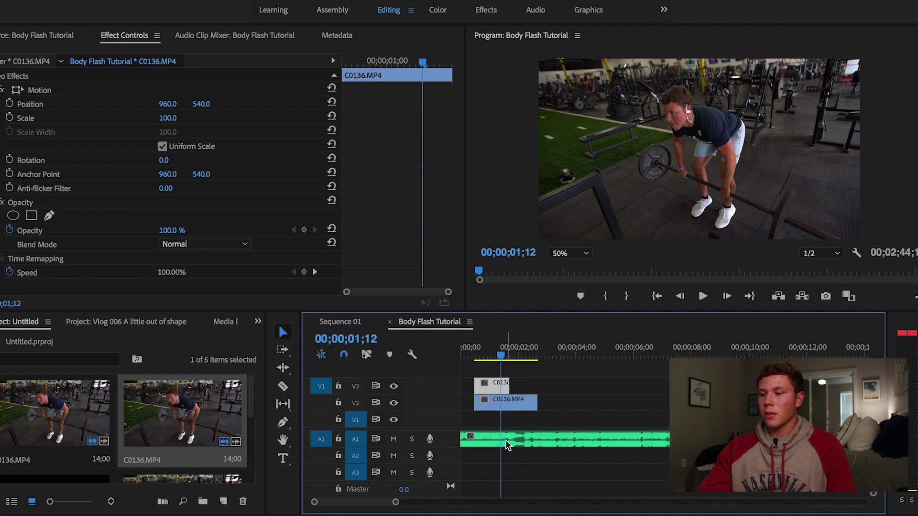
pyautogui.press('space')
pyautogui.press('space')
pyautogui.click(506, 350)
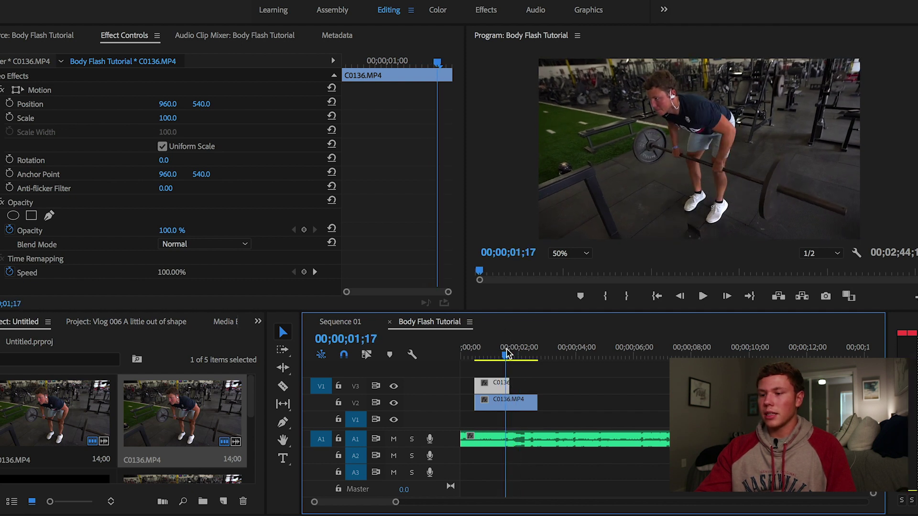
pyautogui.press('space')
pyautogui.press('space')
pyautogui.click(506, 350)
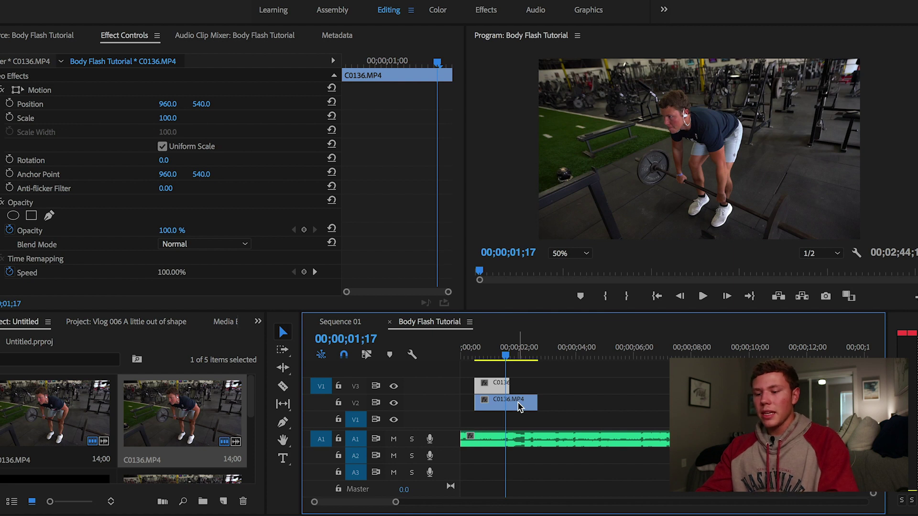
# Step: Shuffle the C0136 copies, deleting the extra V3 copy and returning the V2 clip toward the start
pyautogui.moveTo(517, 402); pyautogui.dragTo(674, 403)
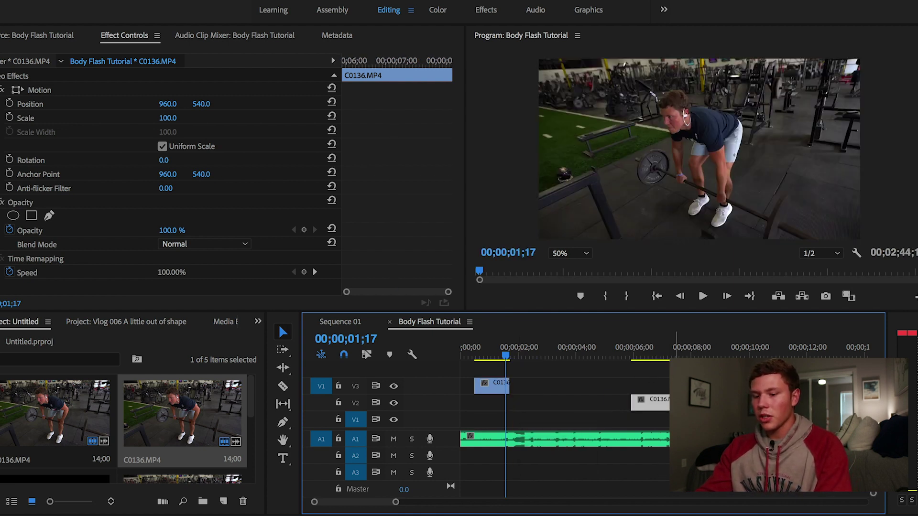
pyautogui.moveTo(677, 403); pyautogui.dragTo(673, 385)
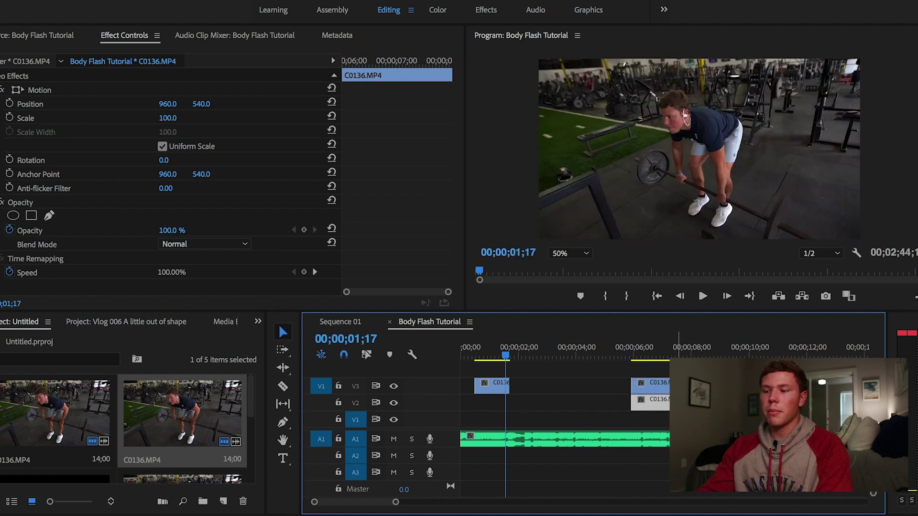
pyautogui.click(678, 387)
pyautogui.press('Delete')
pyautogui.moveTo(673, 403); pyautogui.dragTo(526, 405)
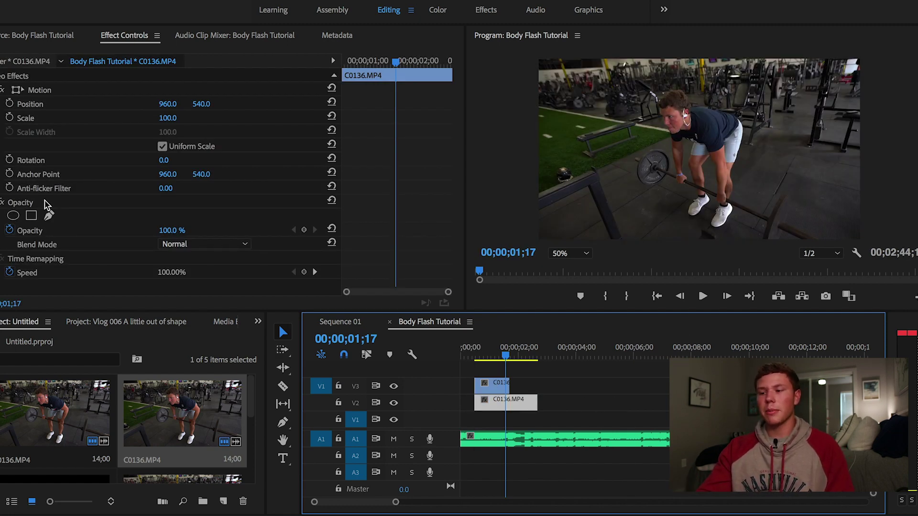
# Step: Undo a trial mask and the earlier move, realigning the V2 clip with the sequence start
pyautogui.click(48, 215)
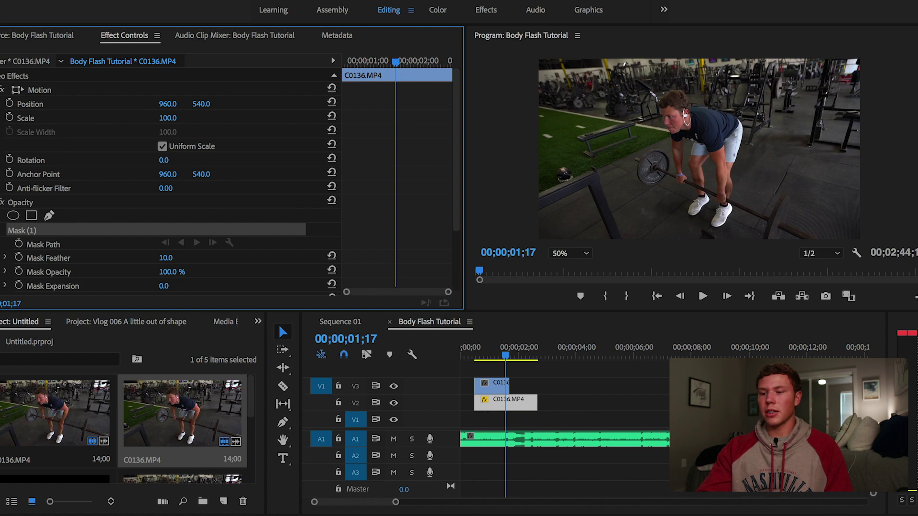
pyautogui.hotkey('ctrl', 'z')
pyautogui.hotkey('ctrl', 'z')
pyautogui.hotkey('ctrl', 'z')
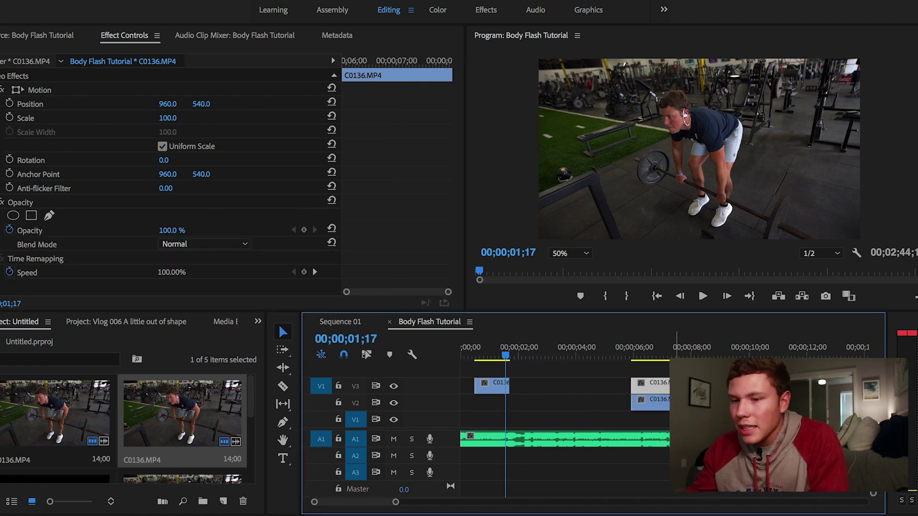
pyautogui.hotkey('ctrl', 'shift', 'z')
pyautogui.moveTo(673, 402); pyautogui.dragTo(518, 404)
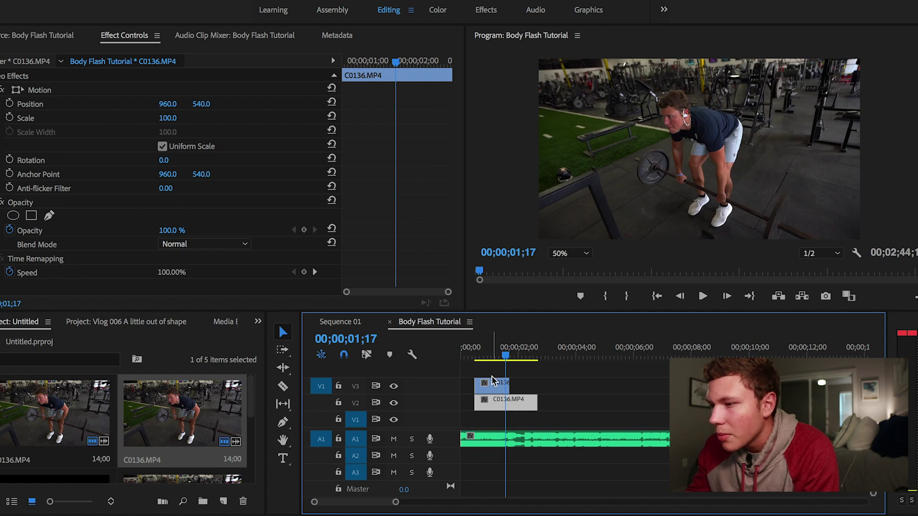
# Step: Start a free-draw Opacity mask on C0136, zoom the preview to 150%, and place a curved point above the plate
pyautogui.click(49, 215)
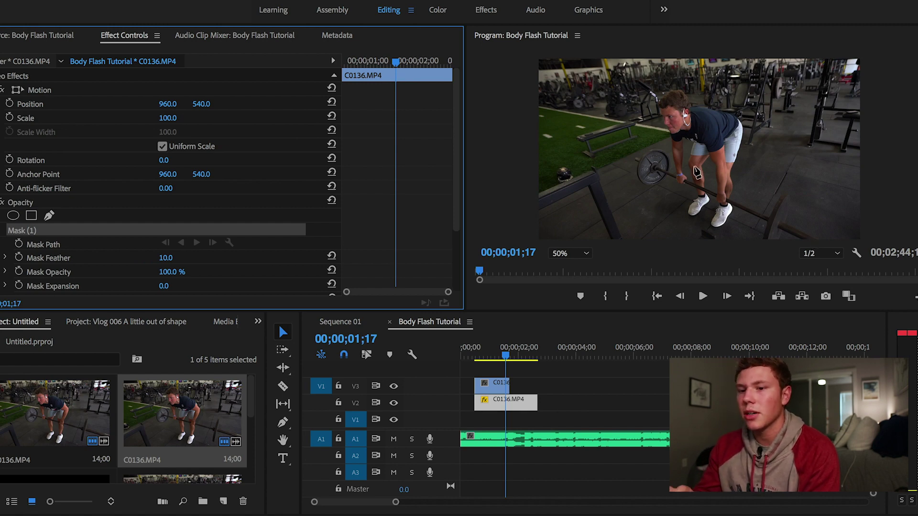
pyautogui.scroll(2, 666, 178)
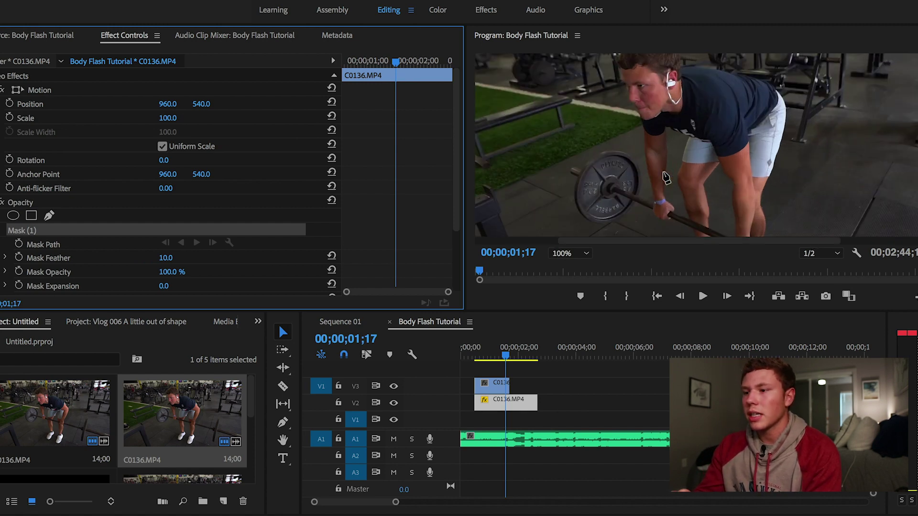
pyautogui.press('=')
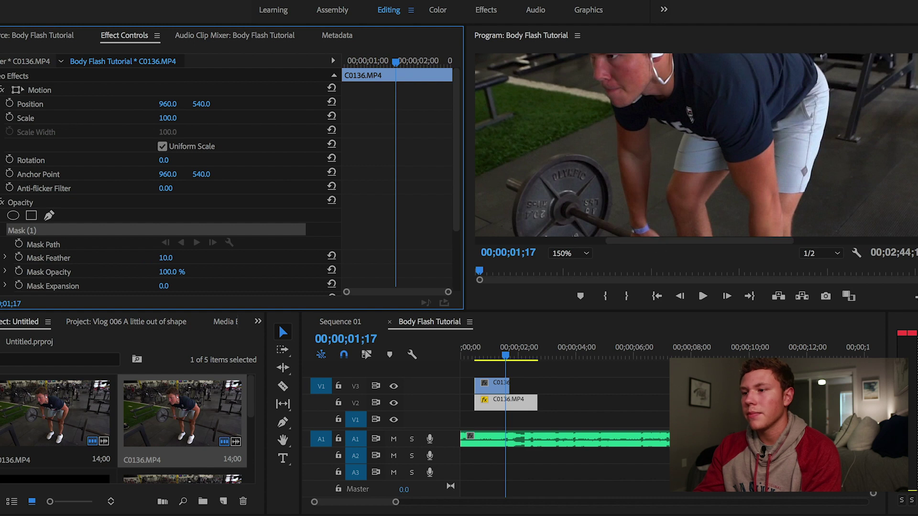
pyautogui.scroll(-5, 696, 145)
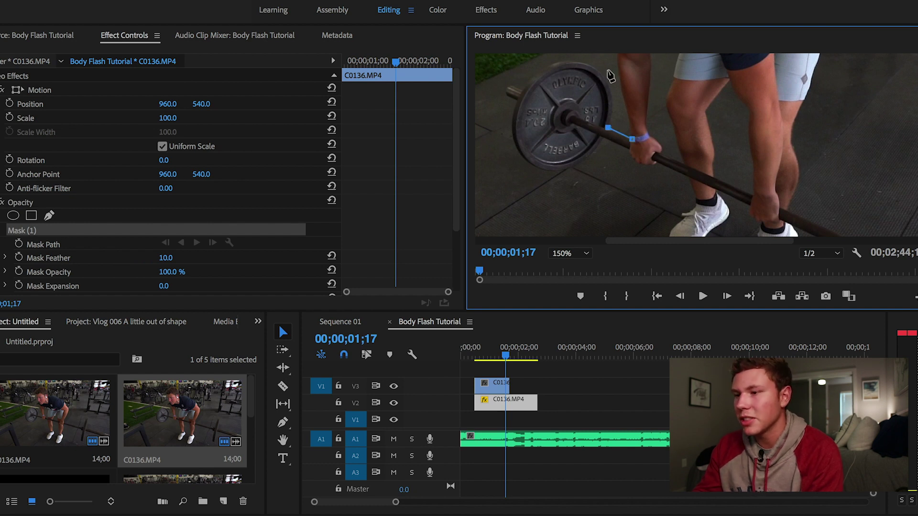
pyautogui.moveTo(596, 69); pyautogui.dragTo(564, 53)
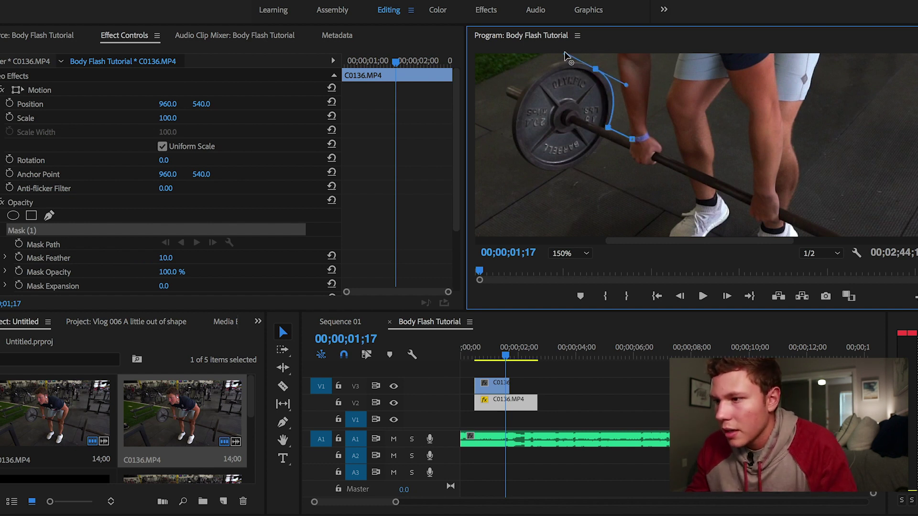
# Step: Trace Mask (1) around the plate's rim and along the bar to the hand, closing it at the first point
pyautogui.moveTo(525, 89)
pyautogui.mouseDown()
pyautogui.moveTo(520, 109)
pyautogui.moveTo(508, 85)
pyautogui.mouseUp()
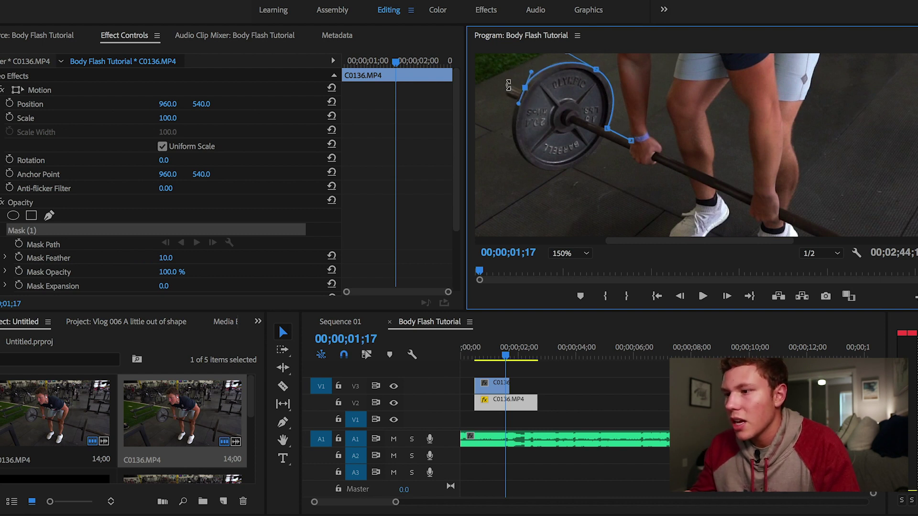
pyautogui.click(503, 77)
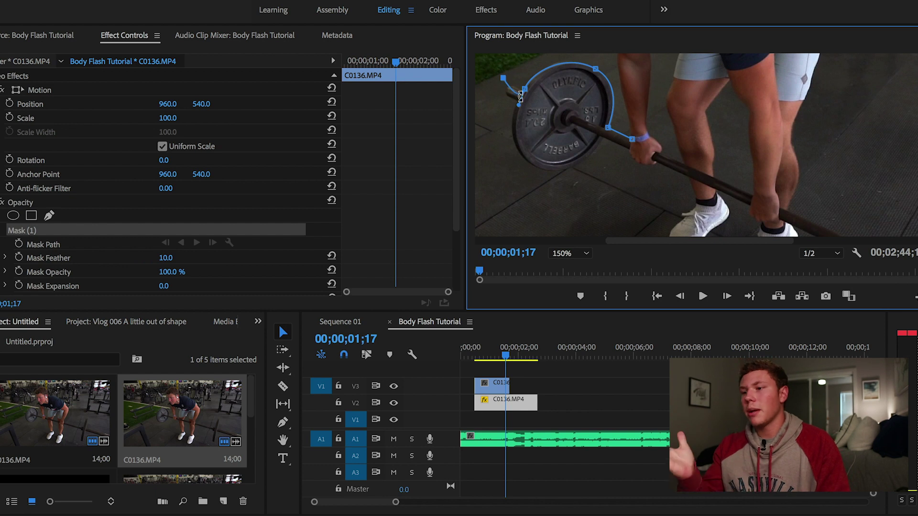
pyautogui.moveTo(503, 78); pyautogui.dragTo(513, 86)
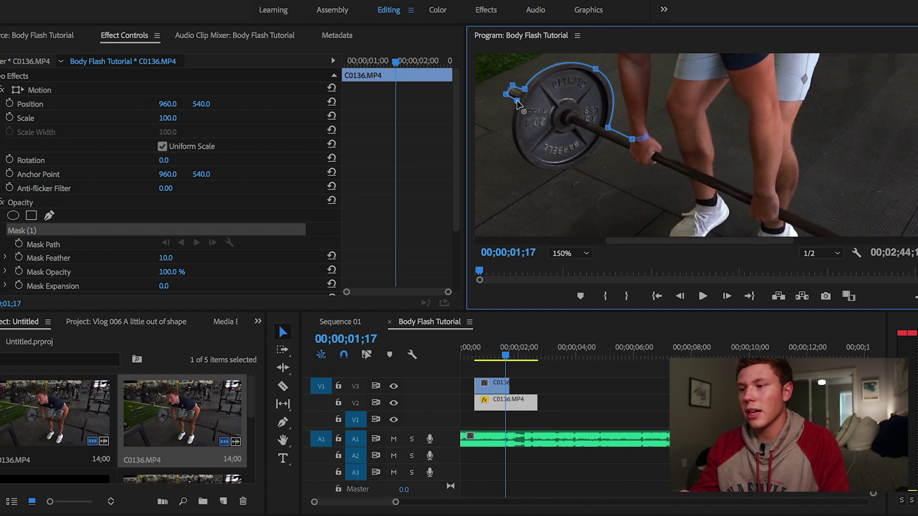
pyautogui.moveTo(513, 142); pyautogui.dragTo(578, 164)
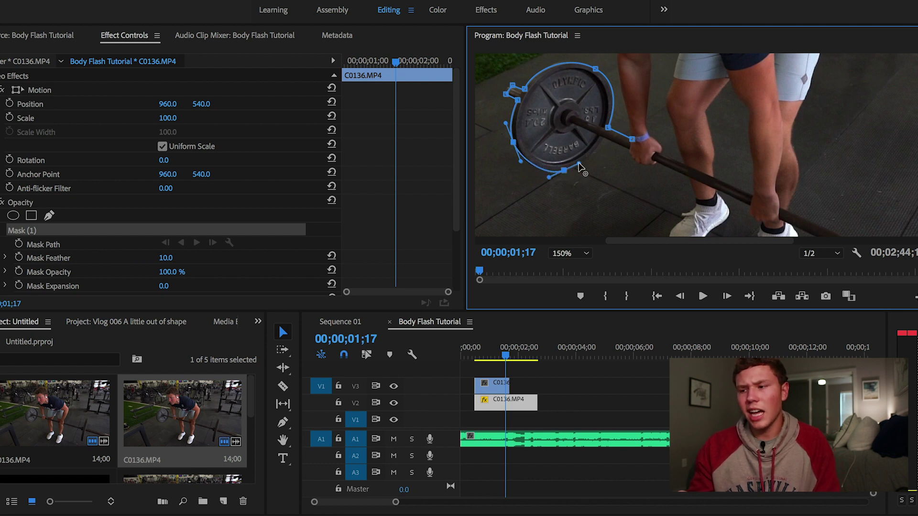
pyautogui.click(616, 152)
pyautogui.moveTo(617, 152); pyautogui.dragTo(606, 139)
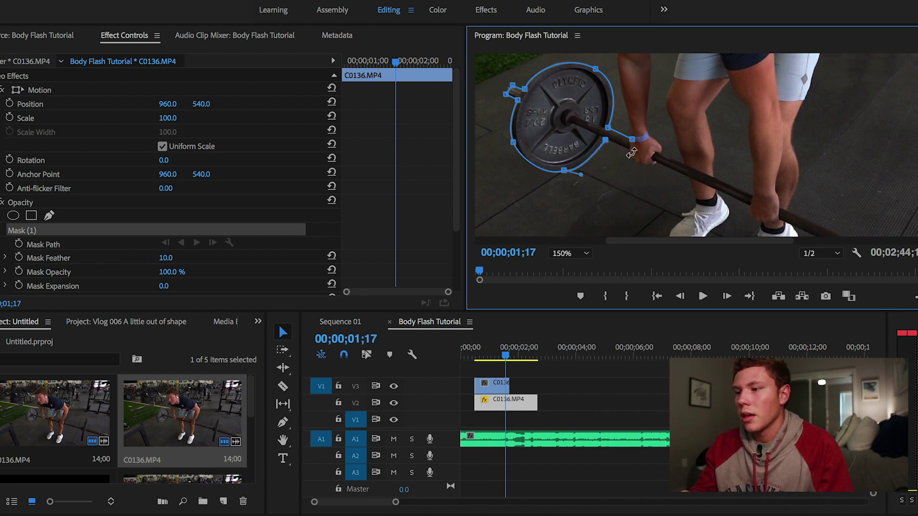
pyautogui.scroll(1, 631, 152)
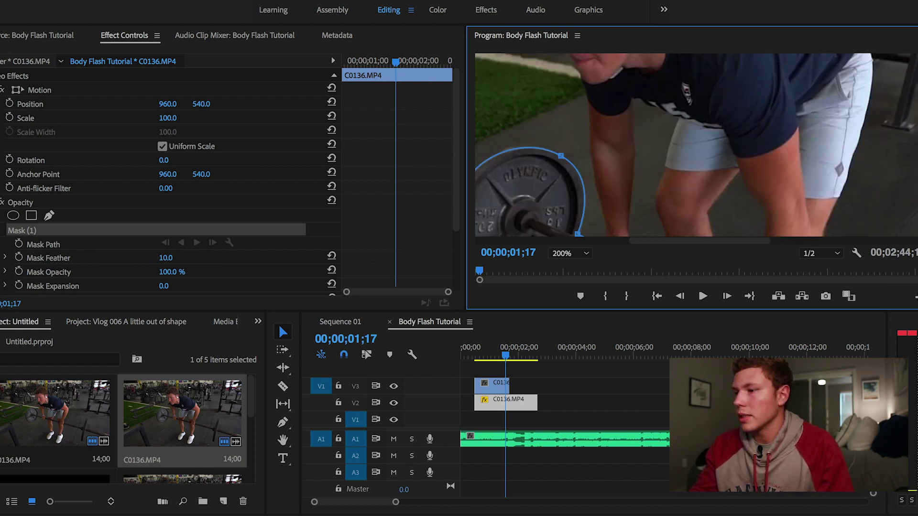
pyautogui.scroll(-5, 696, 145)
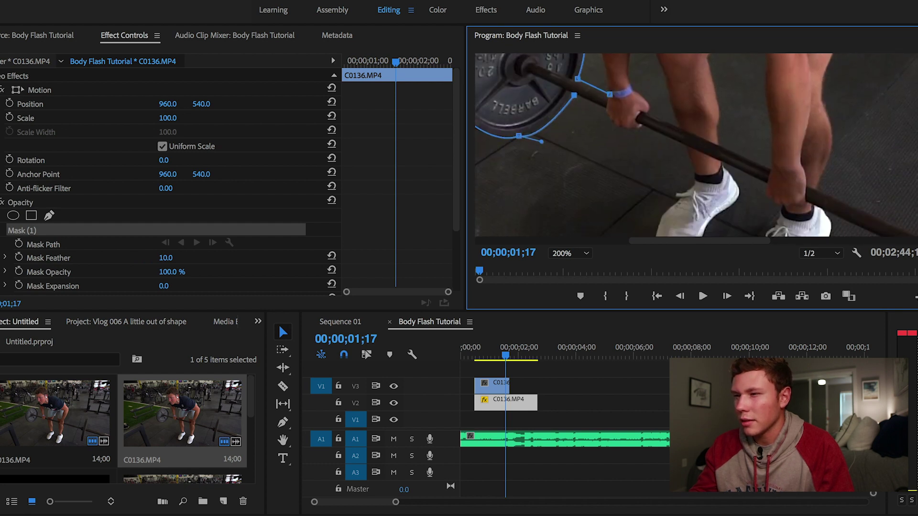
pyautogui.click(603, 112)
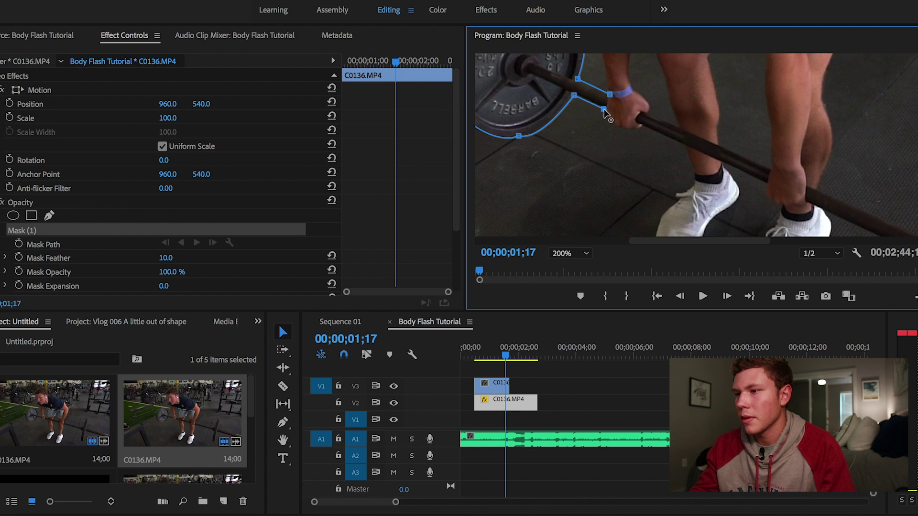
pyautogui.click(610, 95)
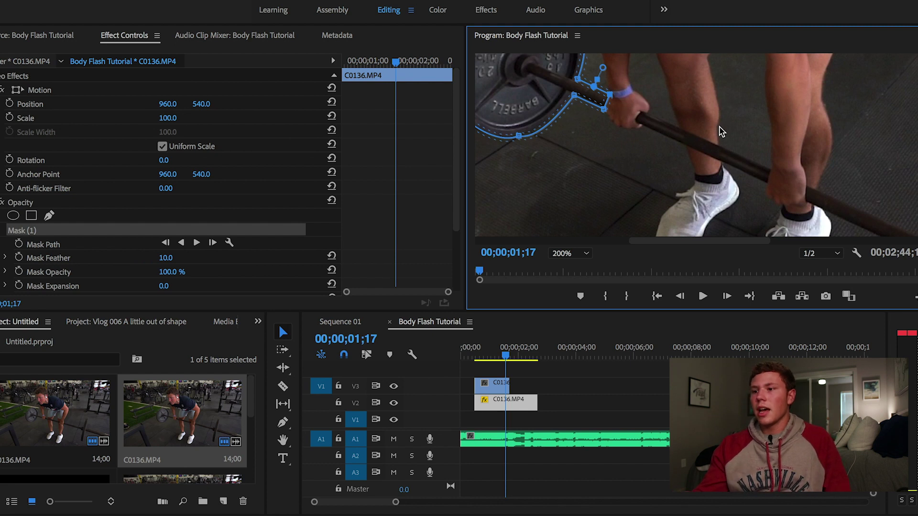
# Step: Zoom the Program Monitor to 200% and frame the bar and the lifter's feet
pyautogui.press('-')
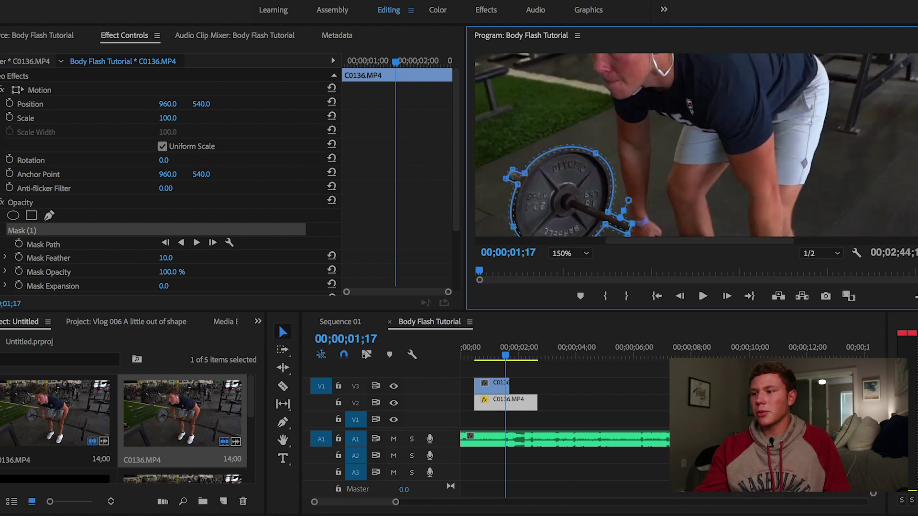
pyautogui.scroll(-2, 696, 145)
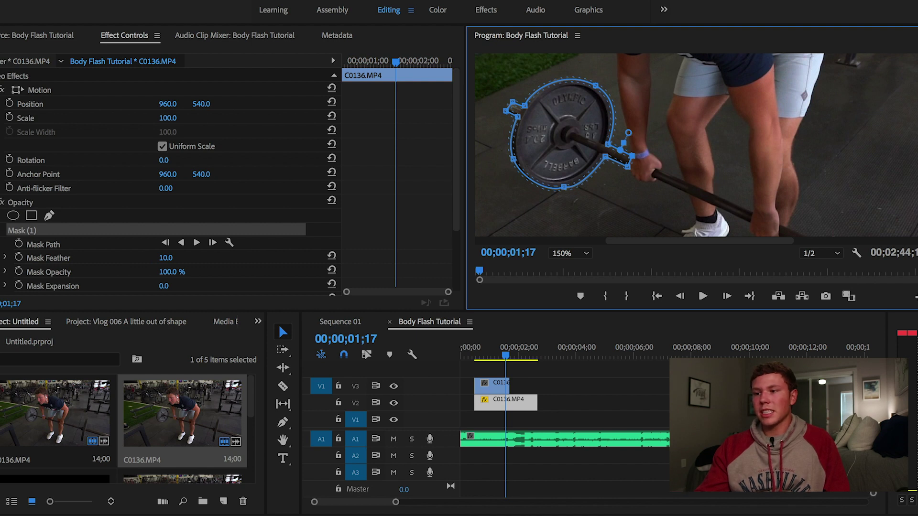
pyautogui.scroll(-2, 641, 75)
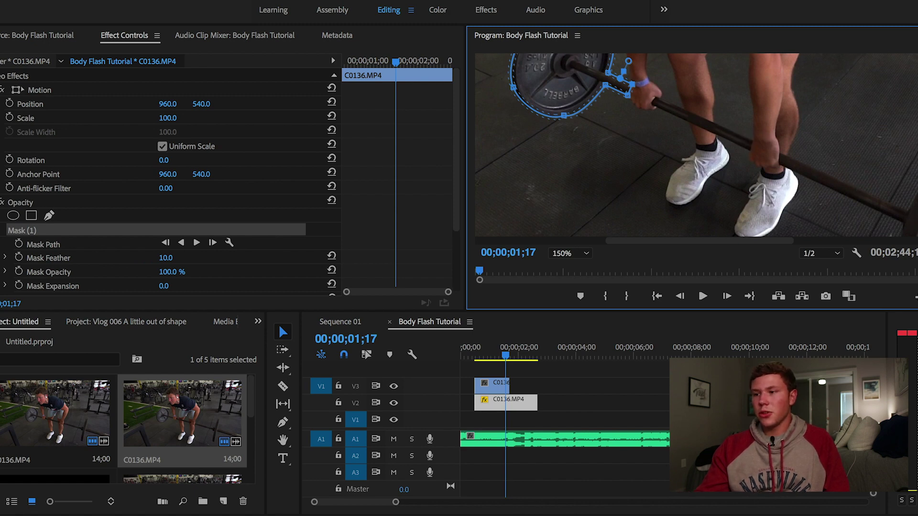
pyautogui.press('super+minus')
pyautogui.press('super+minus')
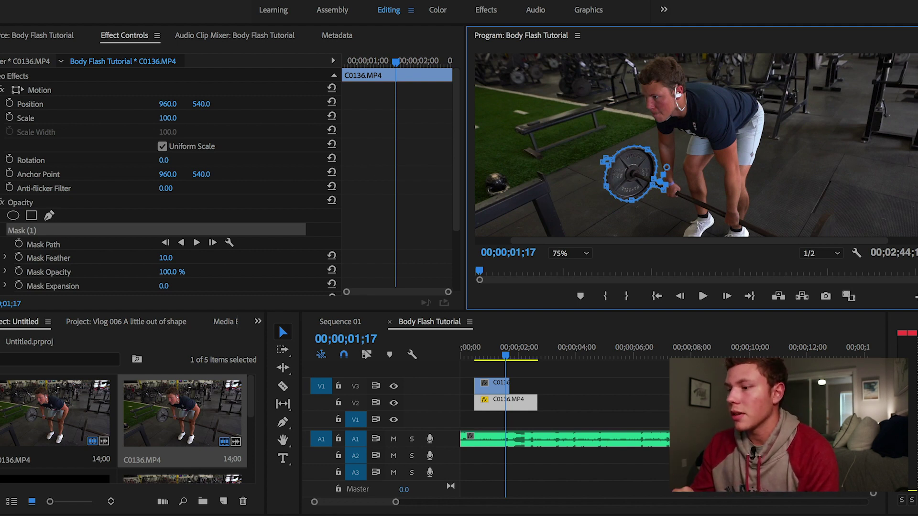
pyautogui.scroll(-4, 690, 170)
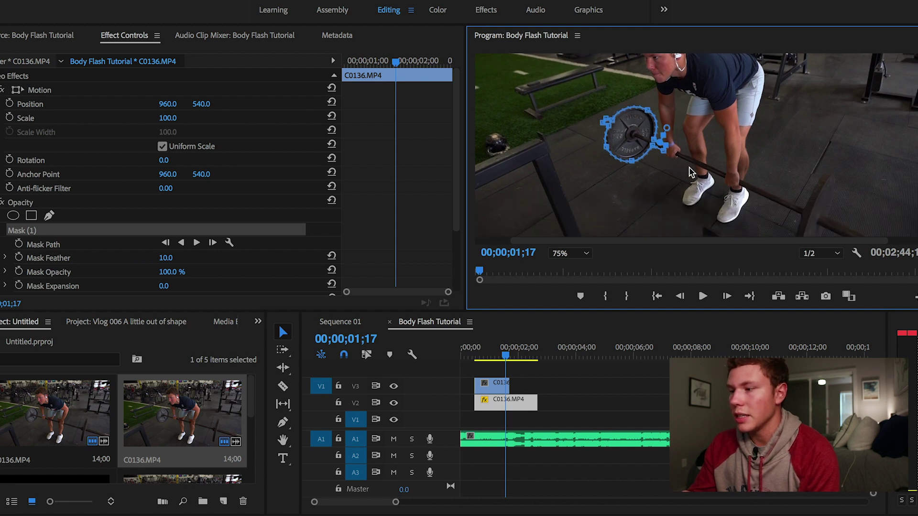
pyautogui.press('=')
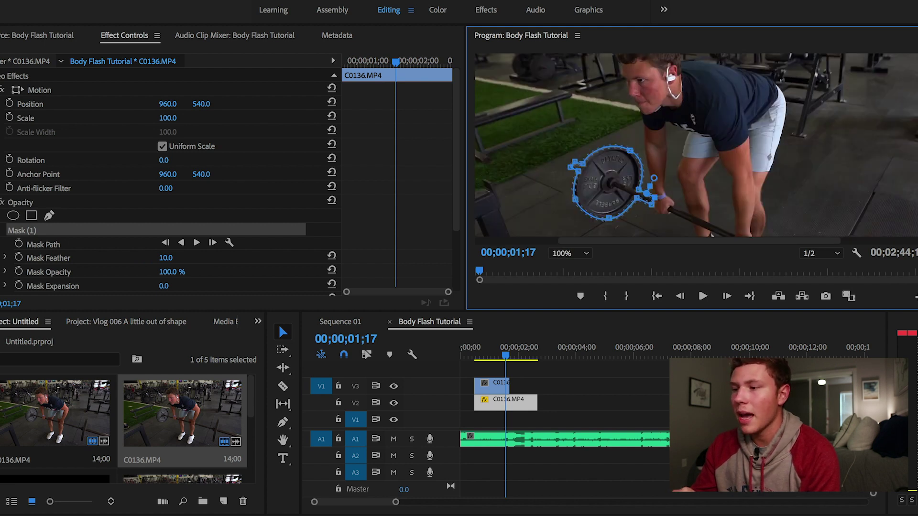
pyautogui.scroll(-3, 683, 141)
pyautogui.press('=')
pyautogui.press('=')
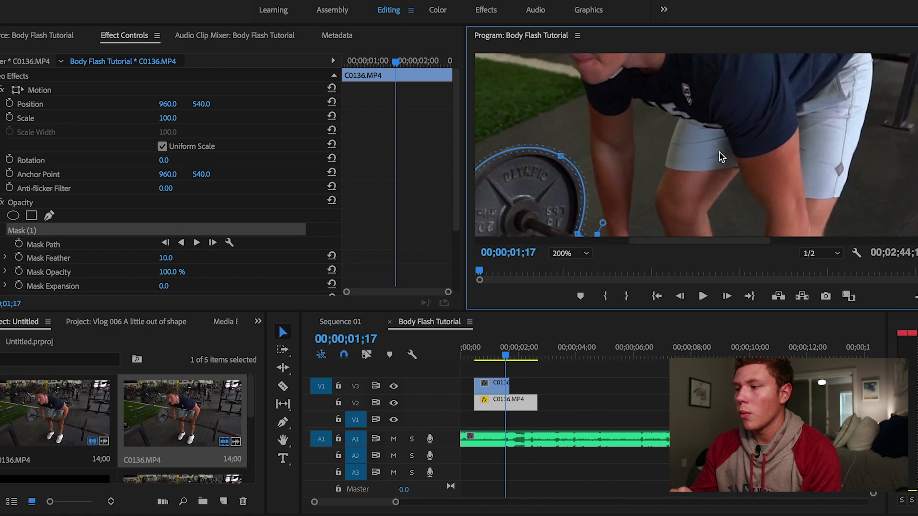
# Step: Add Mask (2) under C0136's Opacity, hiding Mask (1)'s outline
pyautogui.scroll(3, 695, 144)
pyautogui.scroll(-5, 695, 145)
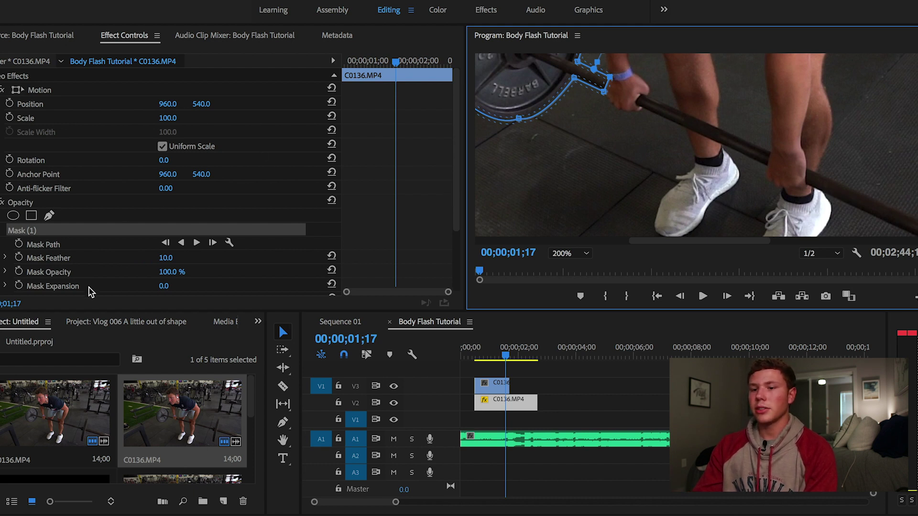
pyautogui.click(50, 216)
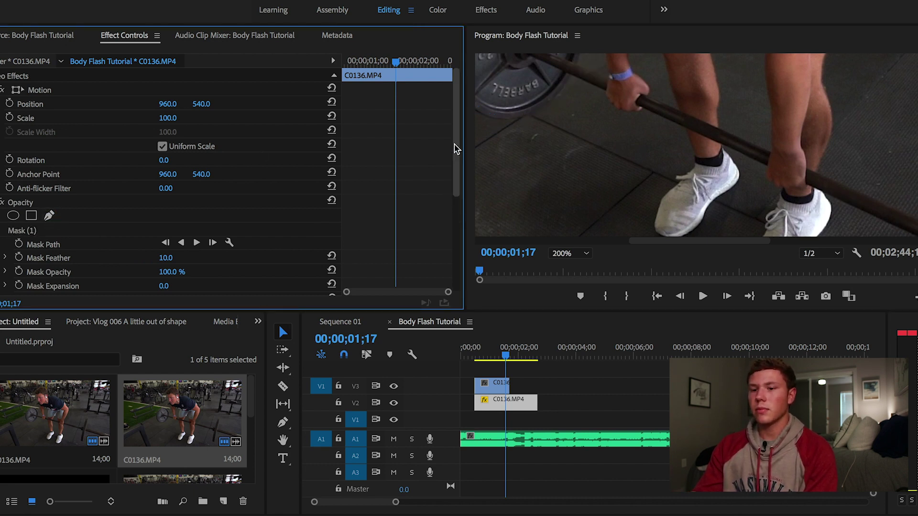
pyautogui.moveTo(457, 145); pyautogui.dragTo(458, 204)
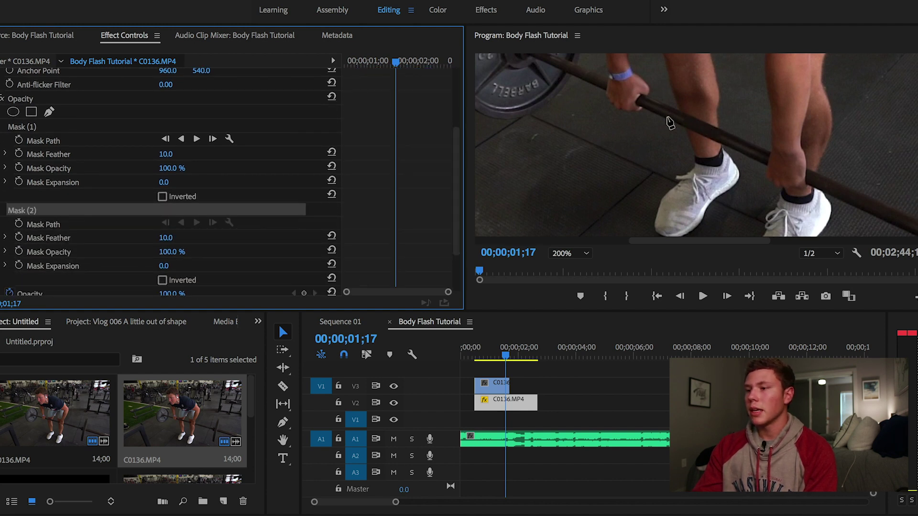
# Step: Trace Mask (2) with four points around the bar shaft between the lifter's hands and close it
pyautogui.click(638, 105)
pyautogui.click(763, 166)
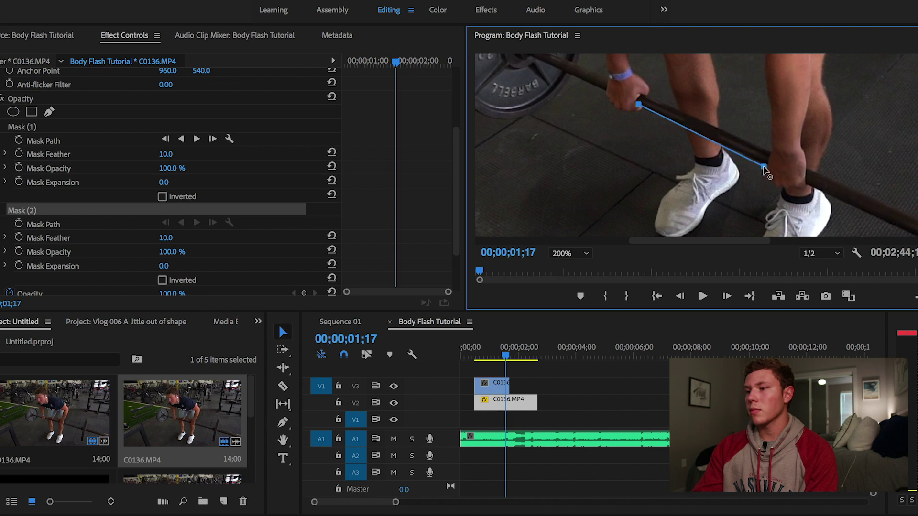
pyautogui.click(648, 89)
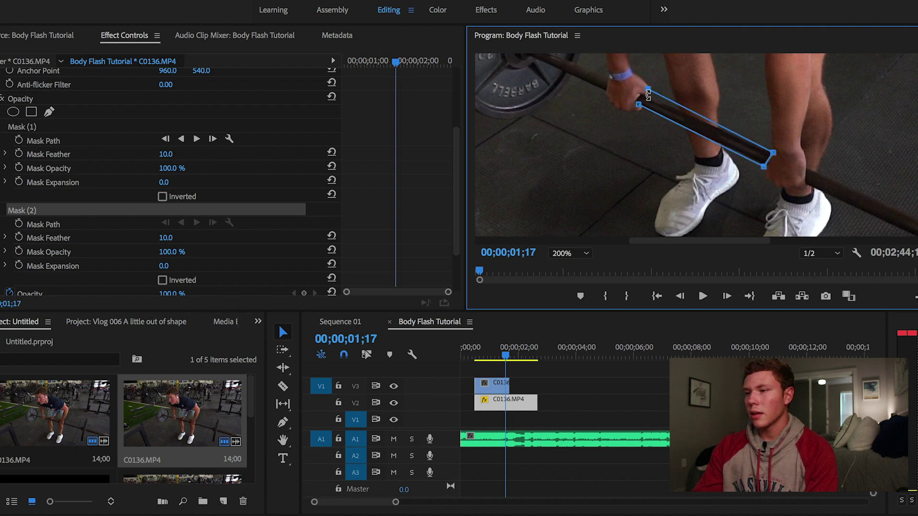
pyautogui.click(638, 104)
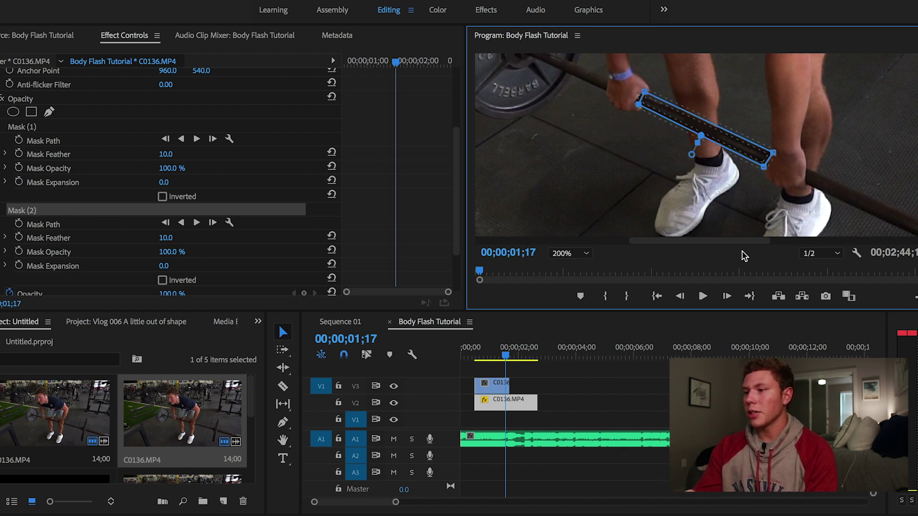
pyautogui.moveTo(707, 241); pyautogui.dragTo(777, 248)
pyautogui.moveTo(917, 179); pyautogui.dragTo(917, 199)
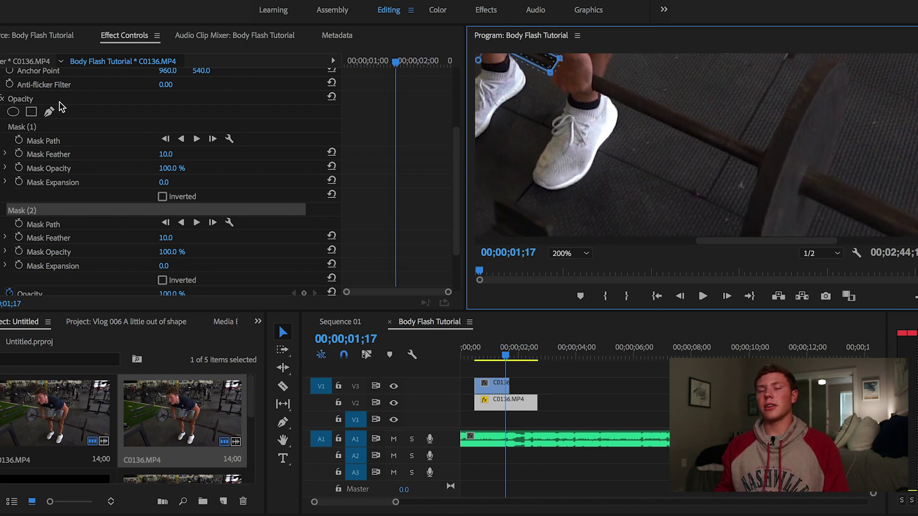
# Step: Create Mask (3) and start it on the bar by the right hand, extending past the frame edge
pyautogui.click(49, 113)
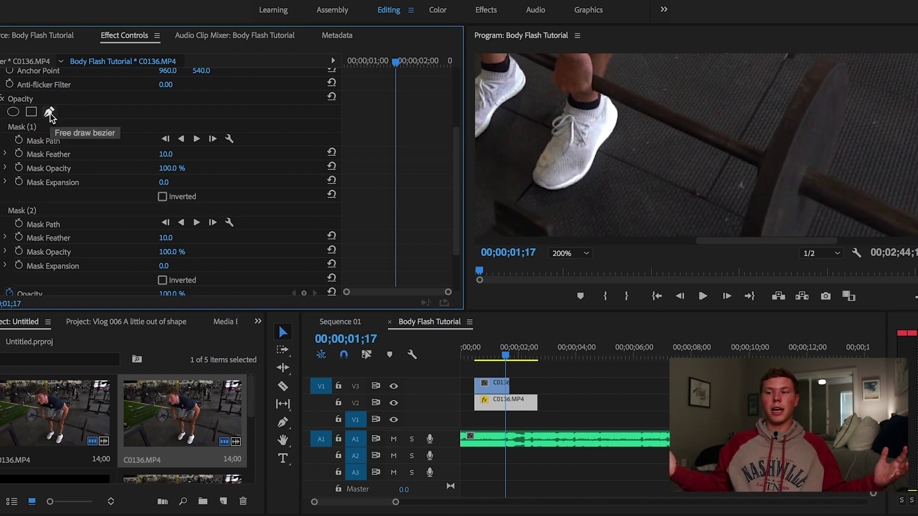
pyautogui.click(49, 112)
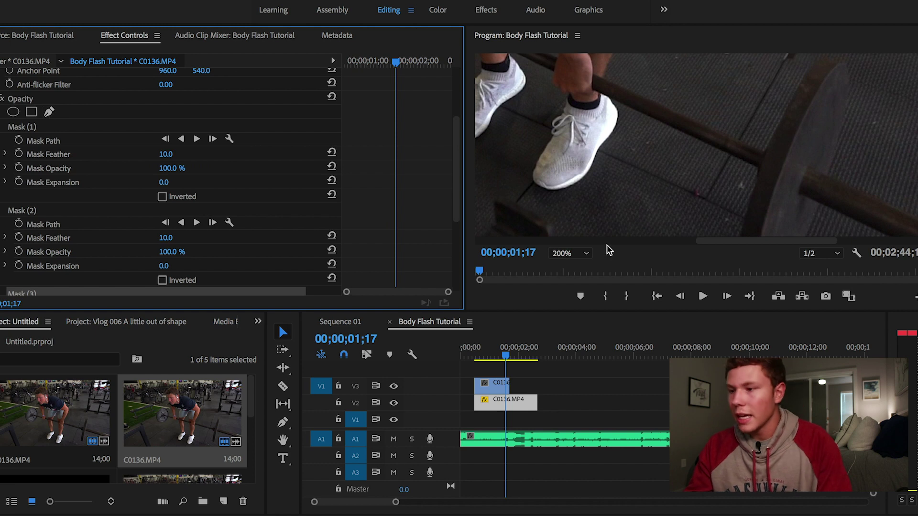
pyautogui.moveTo(459, 123); pyautogui.dragTo(458, 182)
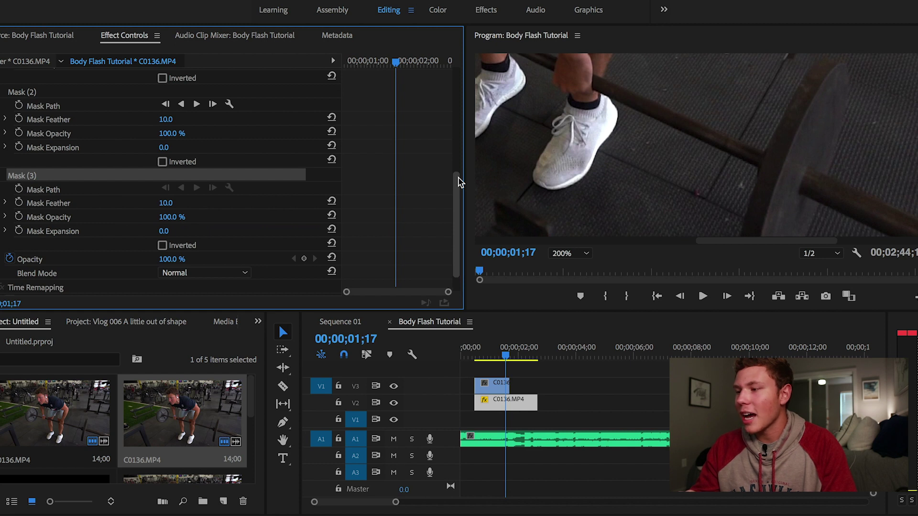
pyautogui.click(594, 76)
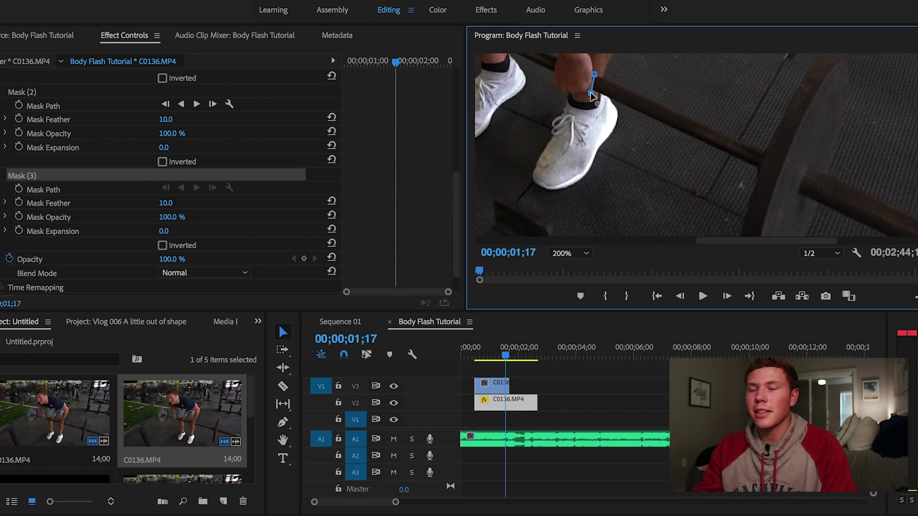
pyautogui.click(758, 169)
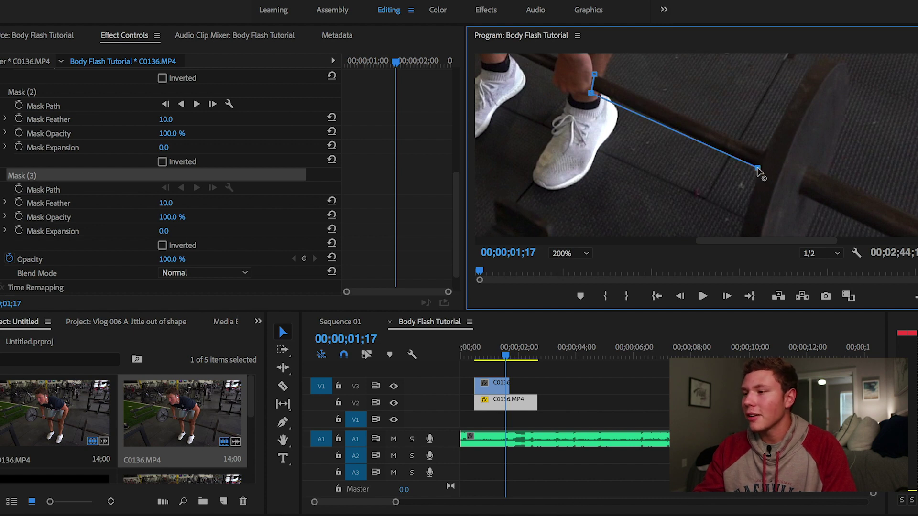
pyautogui.click(917, 192)
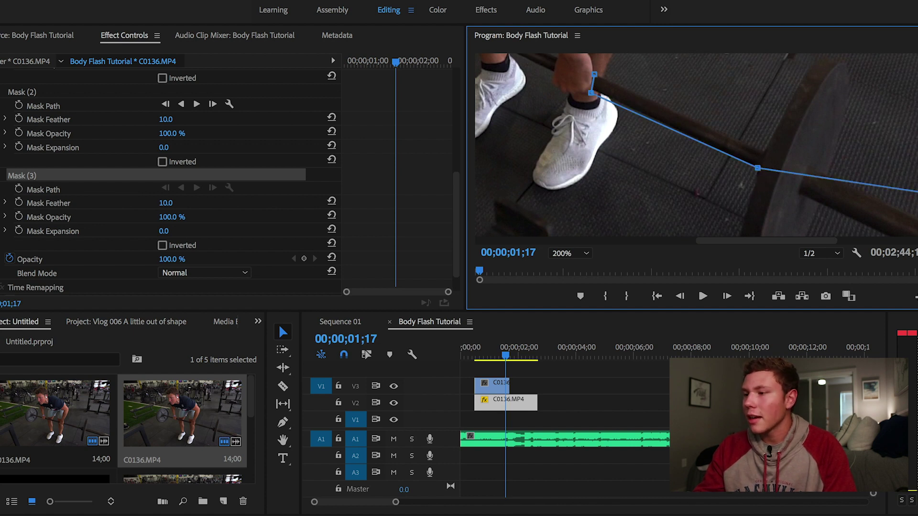
# Step: Trace the far plate's outline and top with Mask (3) points
pyautogui.scroll(-3, 881, 191)
pyautogui.click(737, 178)
pyautogui.click(802, 191)
pyautogui.click(820, 135)
pyautogui.click(912, 179)
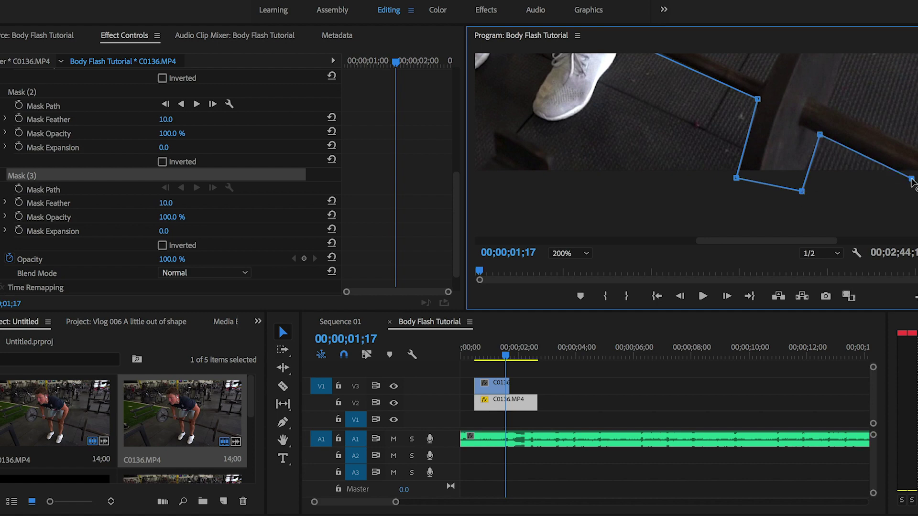
pyautogui.hscroll(7, 912, 180)
pyautogui.click(832, 180)
pyautogui.click(653, 104)
# Step: Add a point along the bar's underside and close Mask (3) at its first point
pyautogui.scroll(5, 652, 105)
pyautogui.moveTo(674, 119); pyautogui.dragTo(625, 91)
pyautogui.click(588, 189)
pyautogui.hscroll(-5, 626, 94)
pyautogui.click(616, 111)
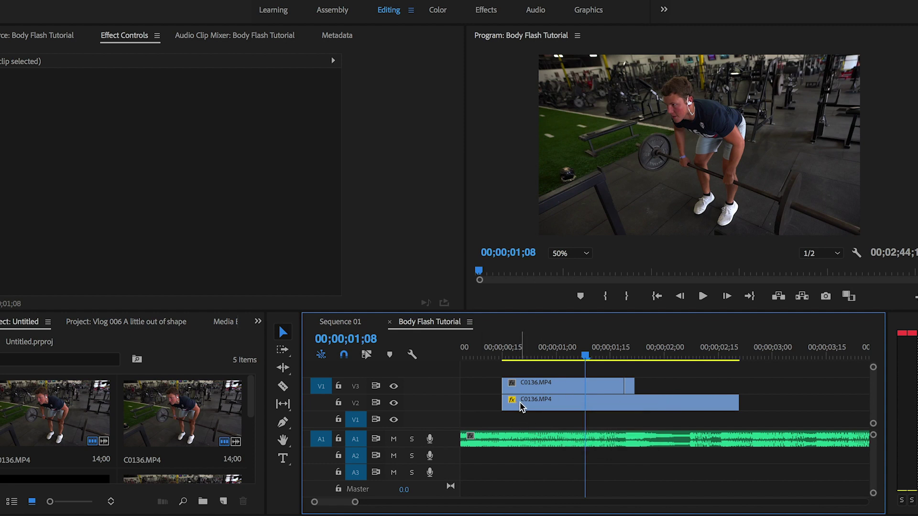
# Step: Move the masked copy to V4 and razor it where the flash begins and ends
pyautogui.moveTo(641, 409); pyautogui.dragTo(626, 370)
pyautogui.click(651, 399)
pyautogui.press('c')
pyautogui.click(624, 370)
pyautogui.click(635, 371)
pyautogui.press('v')
# Step: Delete the leftover V3 piece, extend the V3 clip to full length, and delete the masked pieces around the flash
pyautogui.click(629, 389)
pyautogui.press('Delete')
pyautogui.moveTo(621, 388); pyautogui.dragTo(738, 388)
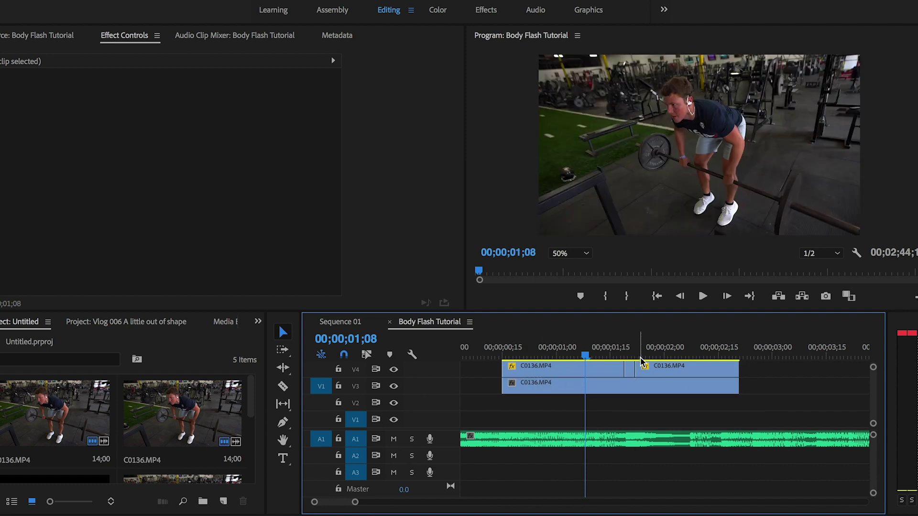
pyautogui.click(605, 370)
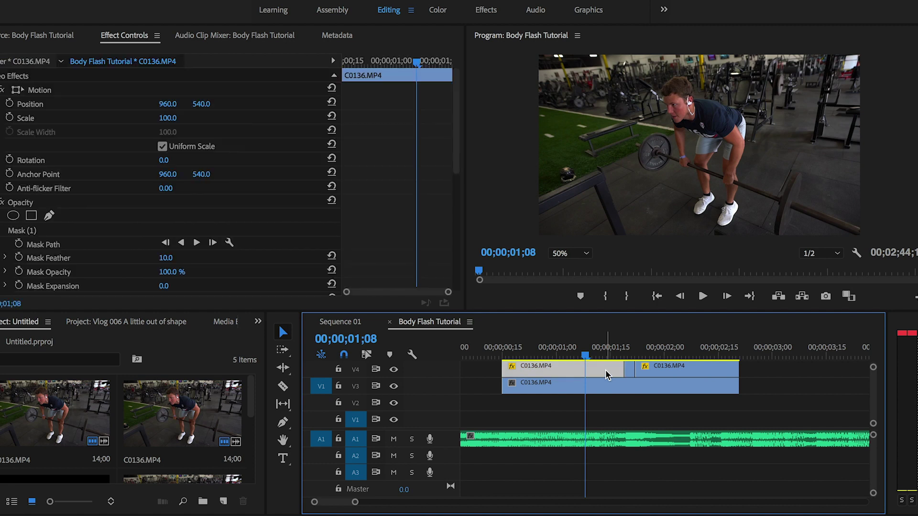
pyautogui.press('Delete')
pyautogui.click(721, 369)
pyautogui.press('Delete')
# Step: Move both remaining clips down onto V1 and V2
pyautogui.moveTo(606, 367); pyautogui.dragTo(674, 424)
pyautogui.press('space')
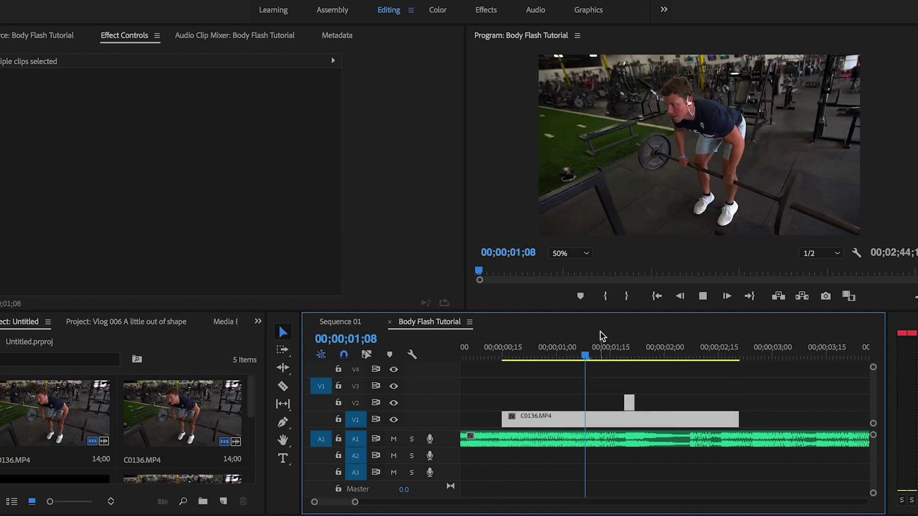
pyautogui.press('space')
pyautogui.click(613, 367)
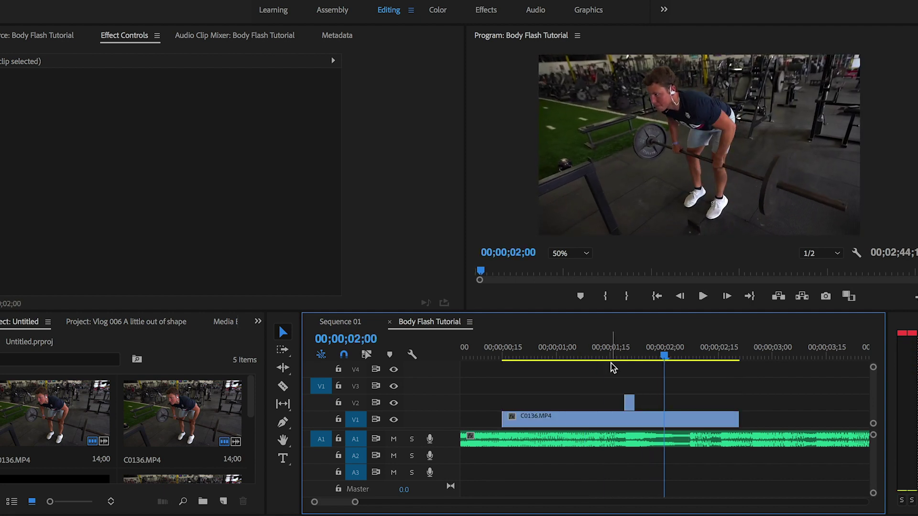
# Step: Apply the Channel > Invert effect to the short masked clip on V2
pyautogui.click(629, 404)
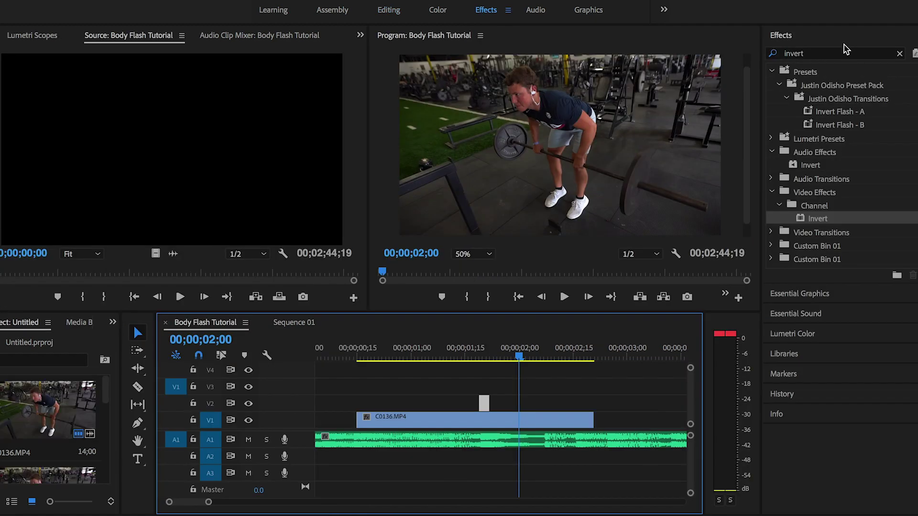
pyautogui.moveTo(816, 220); pyautogui.dragTo(486, 406)
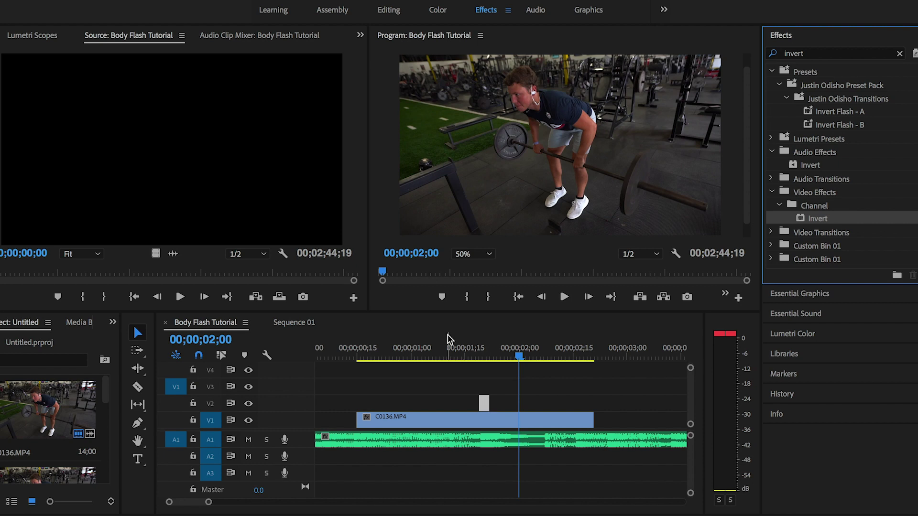
pyautogui.click(447, 338)
# Step: Replay the white flash several times and park on the inverted frame at 00;00;01;21
pyautogui.press('space')
pyautogui.click(447, 338)
pyautogui.press('space')
pyautogui.click(447, 338)
pyautogui.press('space')
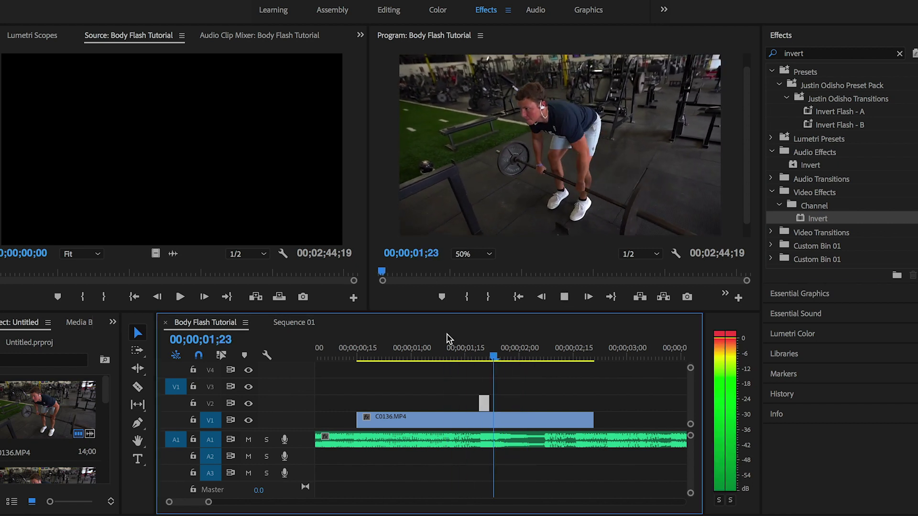
pyautogui.press('space')
pyautogui.click(491, 347)
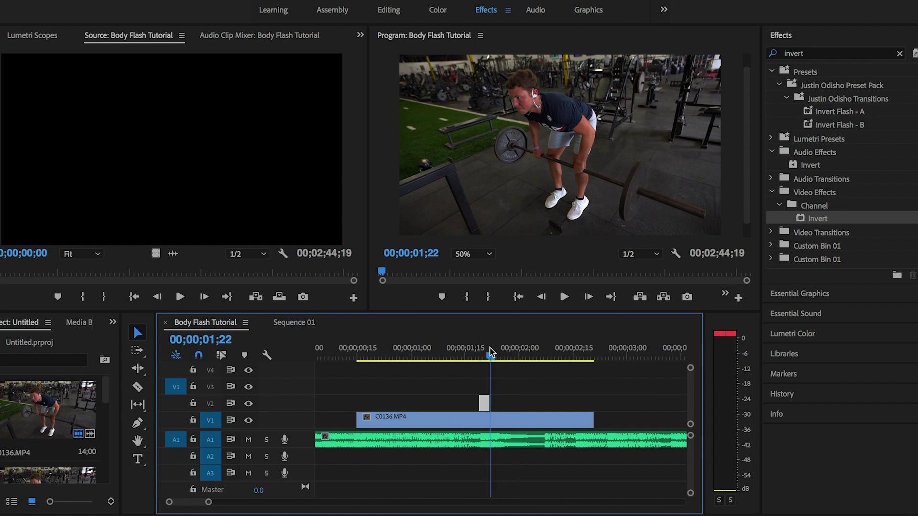
pyautogui.click(487, 346)
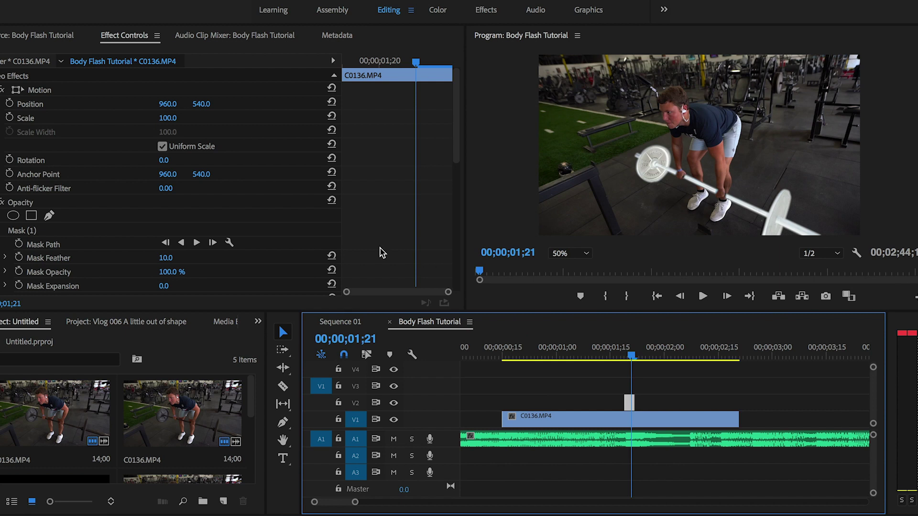
# Step: Try Red, Green and Blue as the Invert channel, then settle on HLS
pyautogui.scroll(-8, 383, 253)
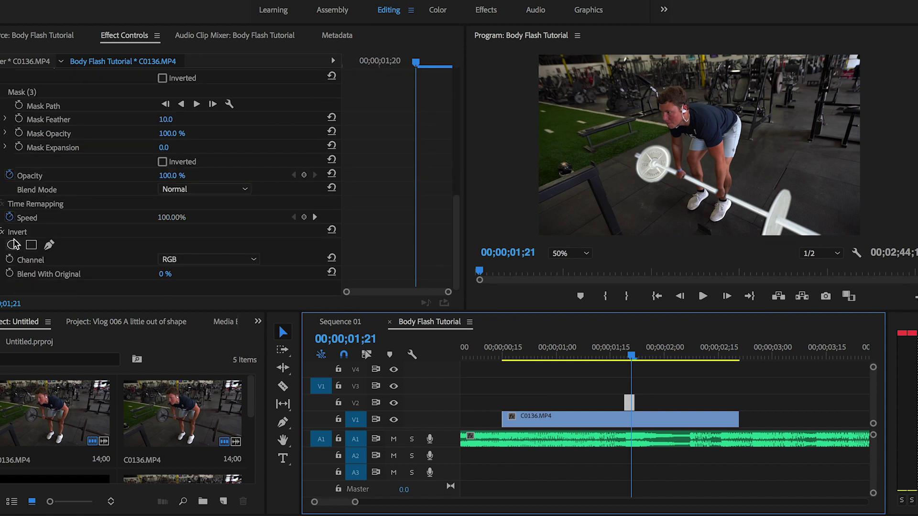
pyautogui.click(188, 258)
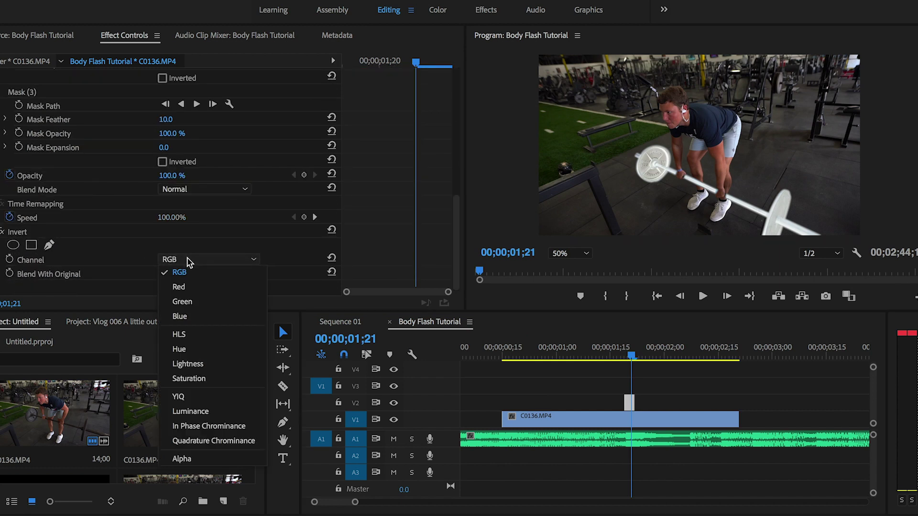
pyautogui.click(190, 287)
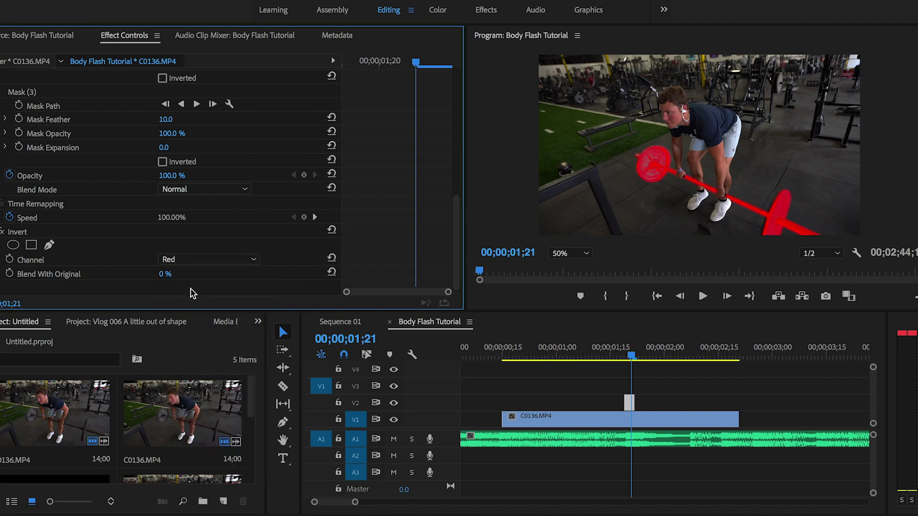
pyautogui.click(200, 259)
pyautogui.click(201, 302)
pyautogui.click(220, 259)
pyautogui.click(180, 316)
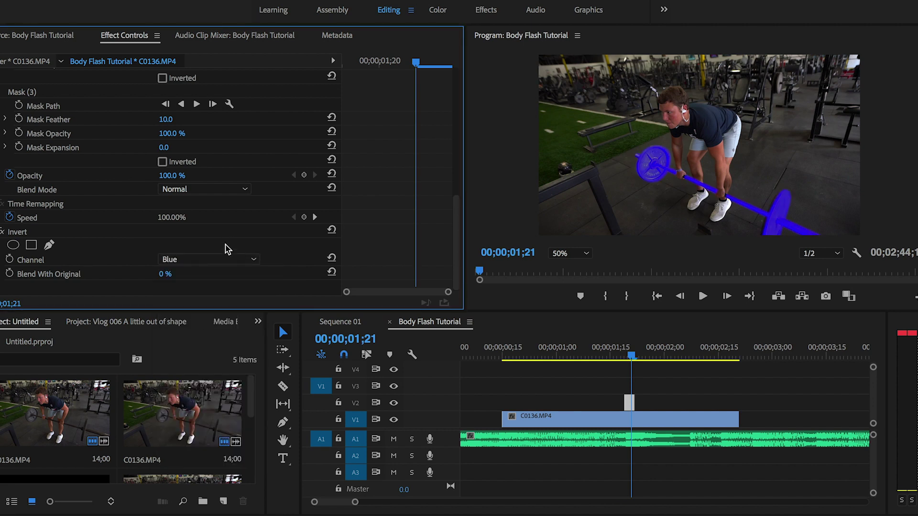
pyautogui.click(225, 260)
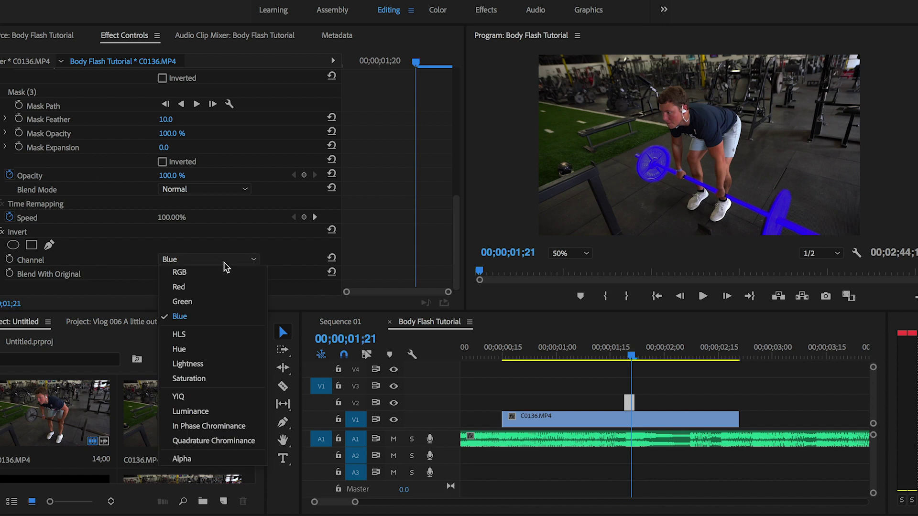
pyautogui.click(209, 339)
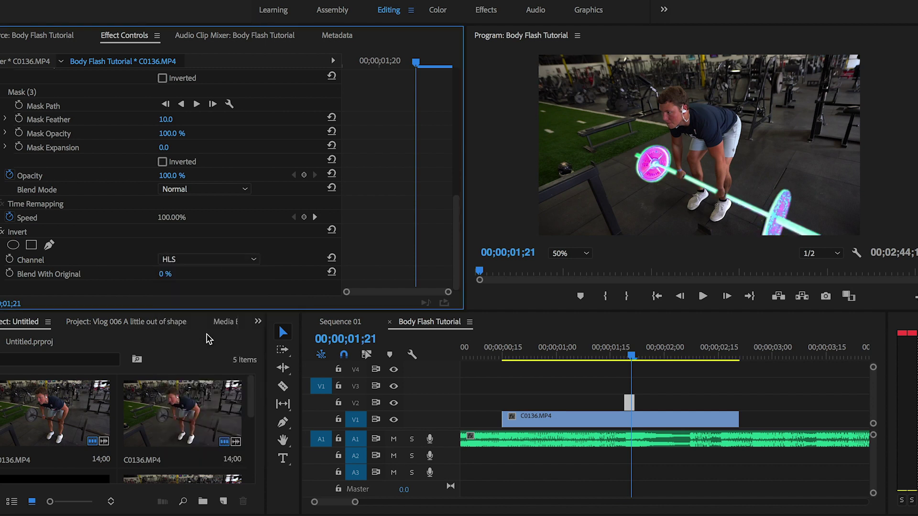
# Step: Replay the neon pink and teal flash and park on the flash frame
pyautogui.click(580, 359)
pyautogui.press('space')
pyautogui.click(581, 360)
pyautogui.press('space')
pyautogui.click(629, 349)
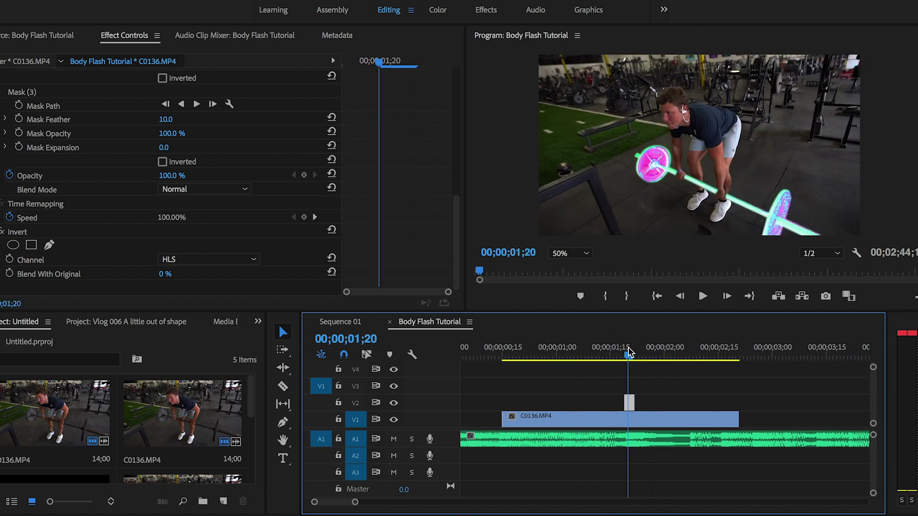